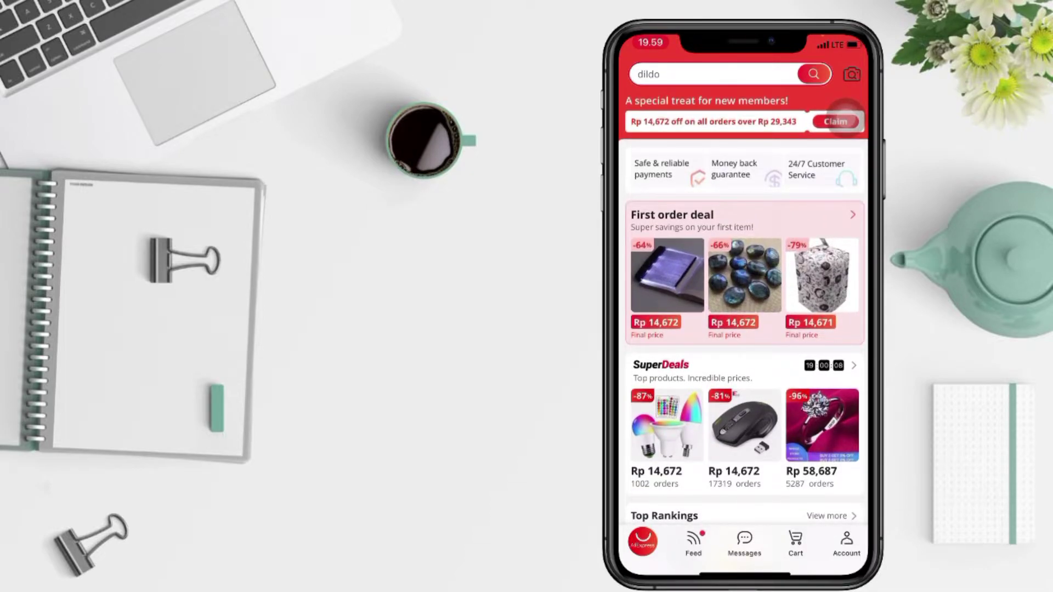
- Go from Account through Settings and Profile to the Account Info page
{"action": "left_click", "coordinate": [847, 543]}
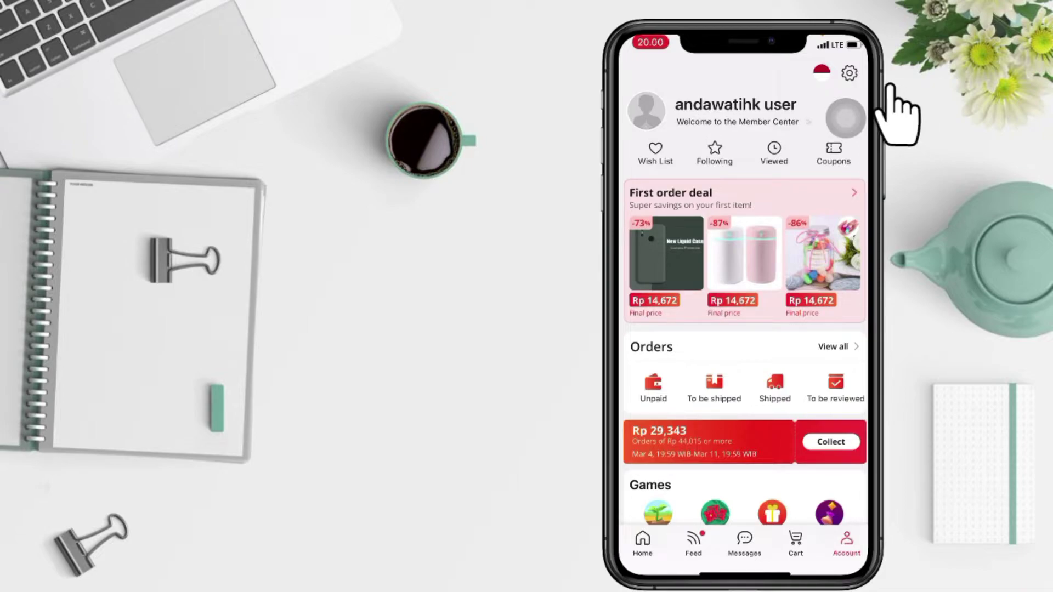
{"action": "left_click", "coordinate": [849, 73]}
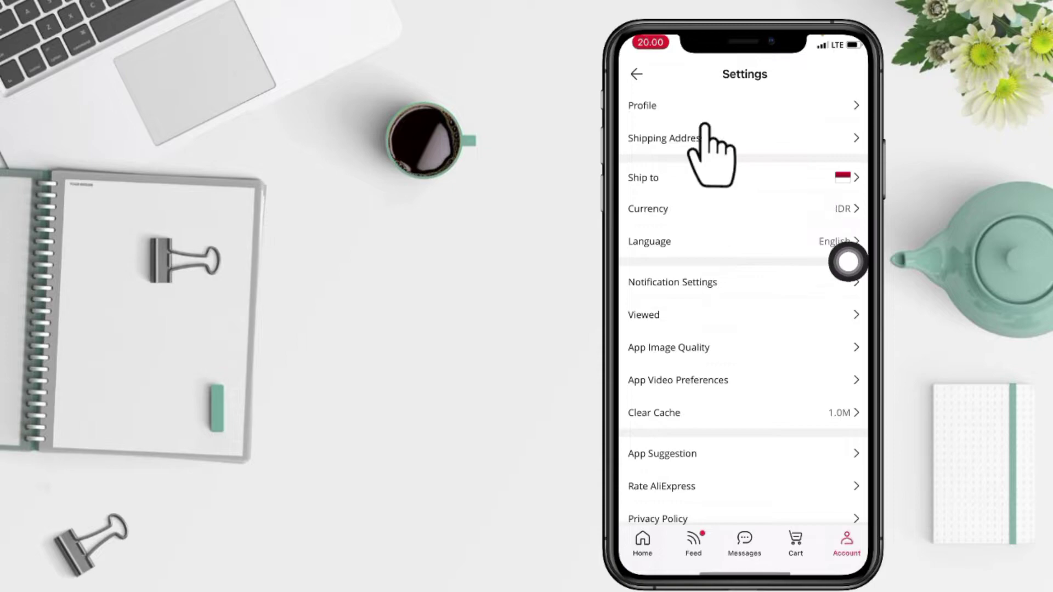
{"action": "left_click", "coordinate": [650, 106]}
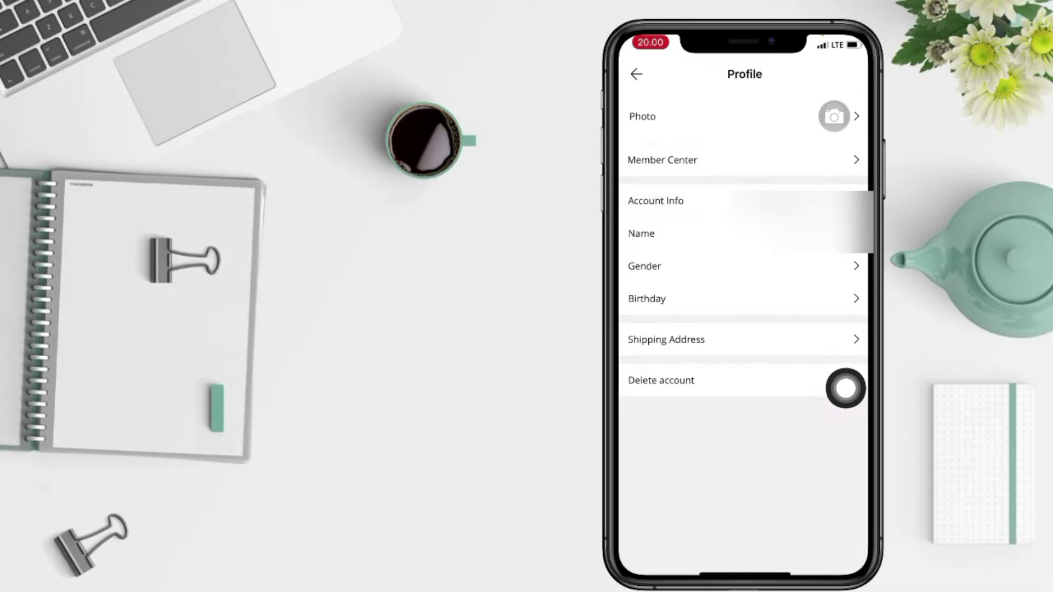
{"action": "left_click", "coordinate": [656, 201]}
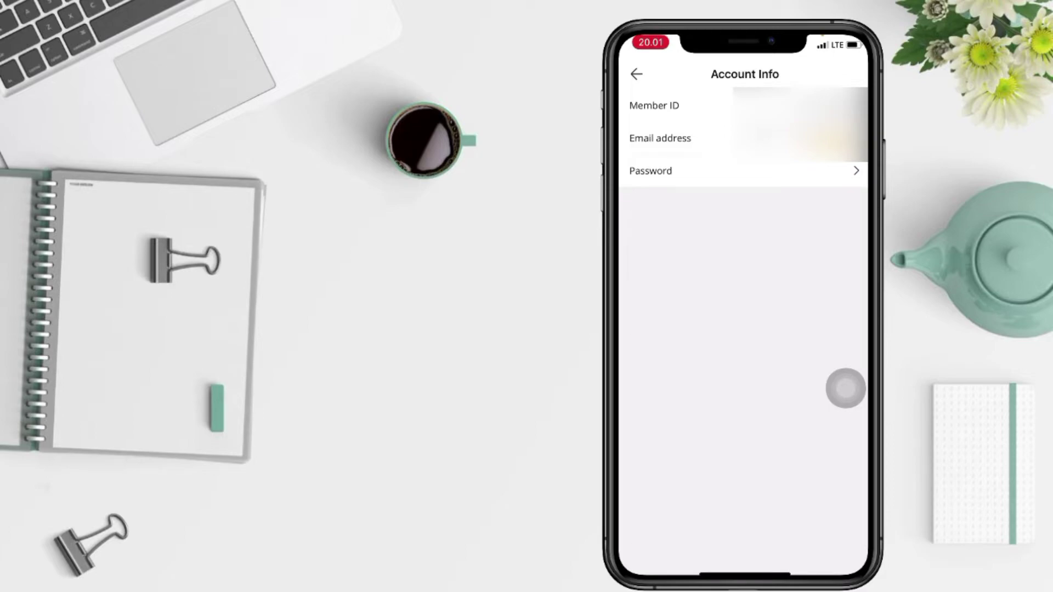
- Choose Password and enter the verification code emailed to the account
{"action": "left_click", "coordinate": [650, 170]}
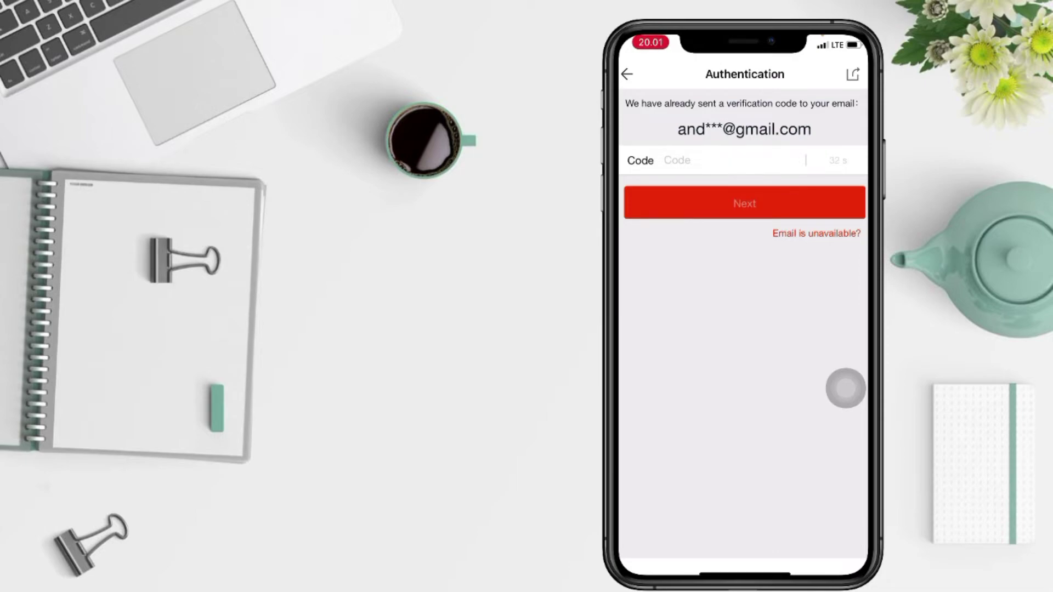
{"action": "left_click", "coordinate": [732, 161]}
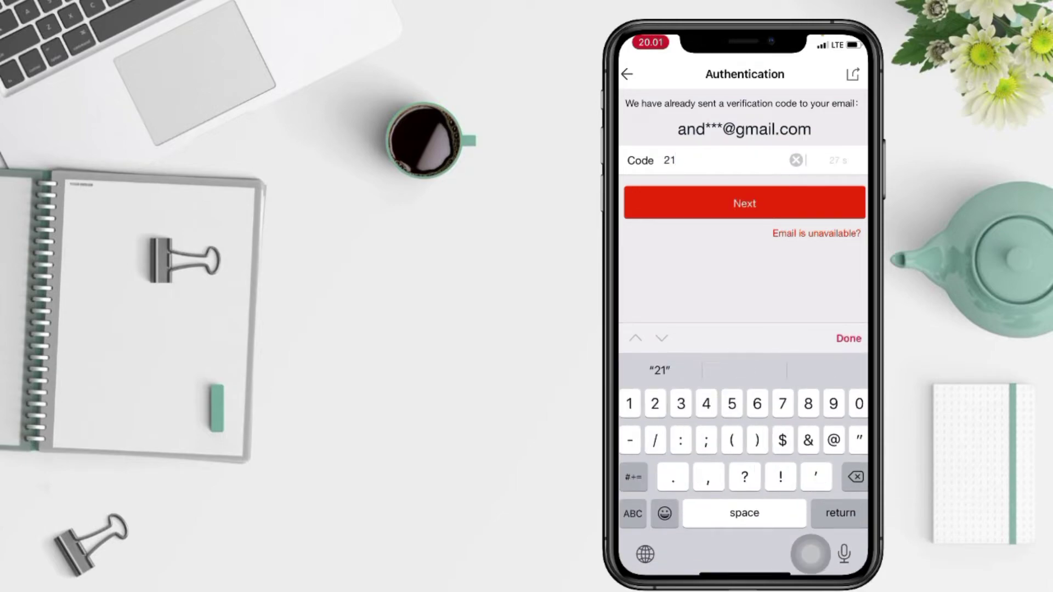
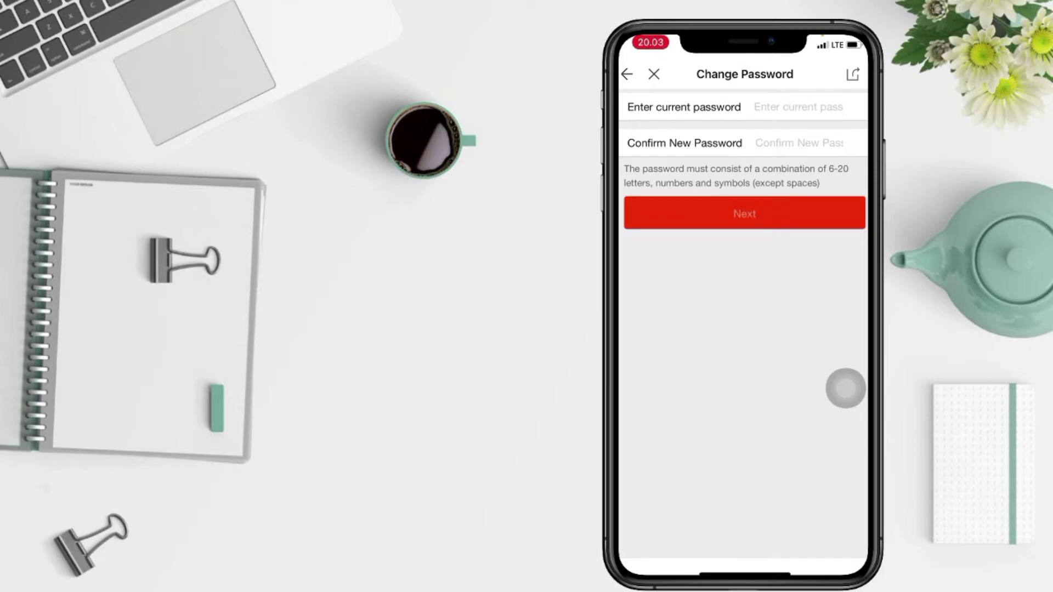
- Enter the current password and the new password, then submit the change
{"action": "left_click", "coordinate": [802, 107]}
{"action": "type", "text": "•••••••••••••"}
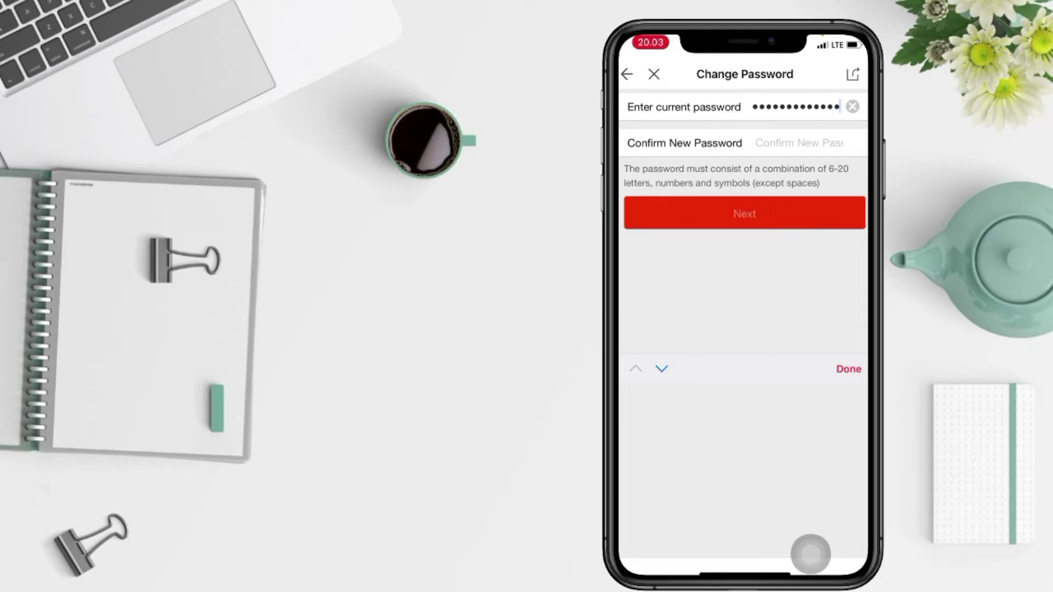
{"action": "left_click", "coordinate": [798, 143]}
{"action": "type", "text": "••••••••••"}
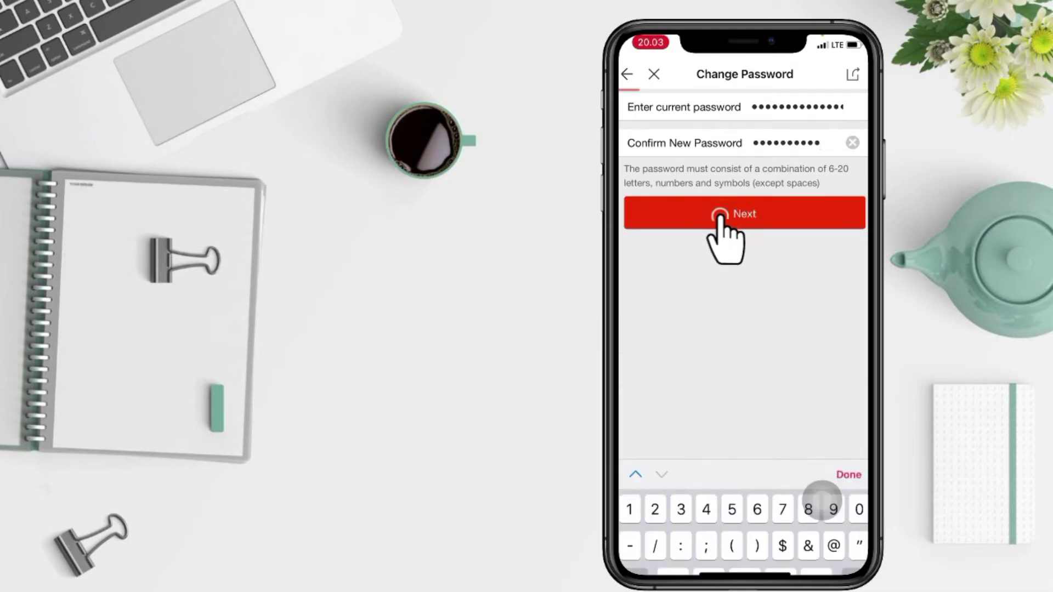
{"action": "left_click", "coordinate": [745, 213]}
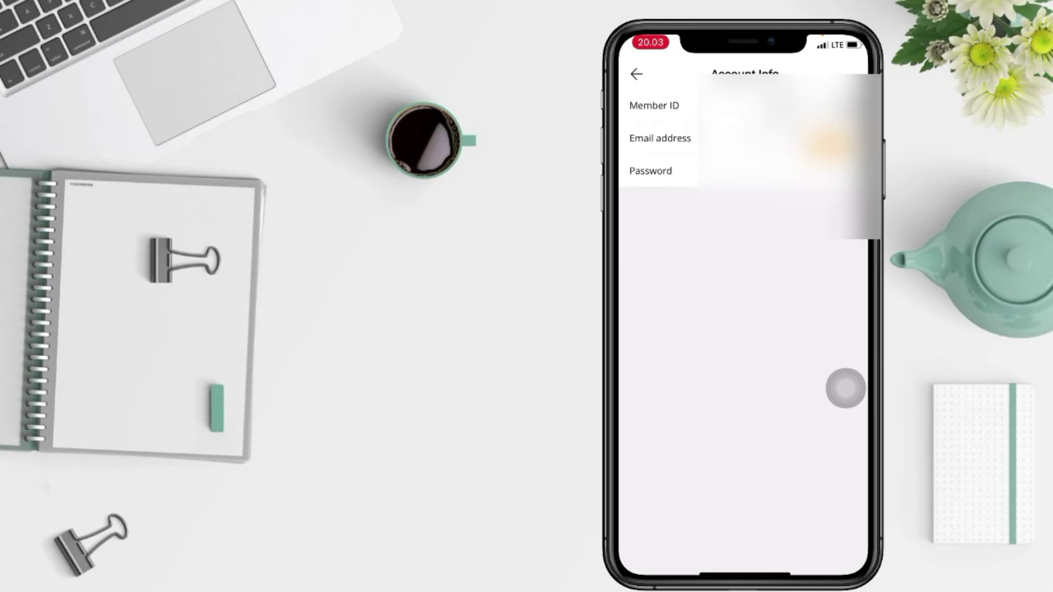
- Back out past Profile and Settings, swipe AliExpress away, and flip through home screens
{"action": "left_click", "coordinate": [637, 73]}
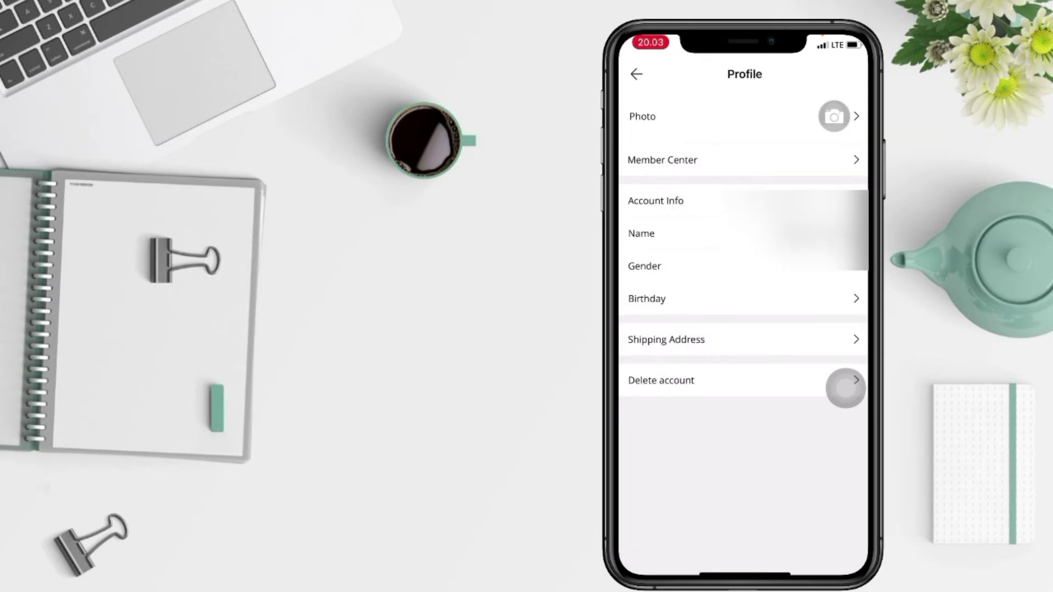
{"action": "left_click", "coordinate": [635, 74]}
{"action": "left_click_drag", "start_coordinate": [744, 574], "coordinate": [745, 370]}
{"action": "left_click_drag", "start_coordinate": [744, 329], "coordinate": [744, 82]}
{"action": "left_click_drag", "start_coordinate": [658, 329], "coordinate": [823, 329]}
{"action": "left_click_drag", "start_coordinate": [658, 329], "coordinate": [823, 329]}
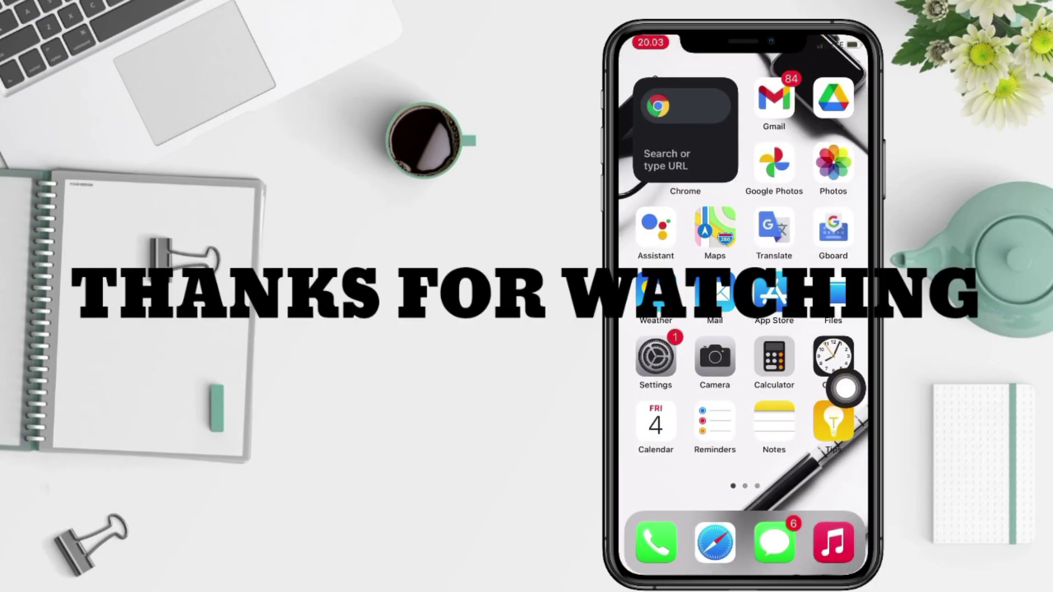